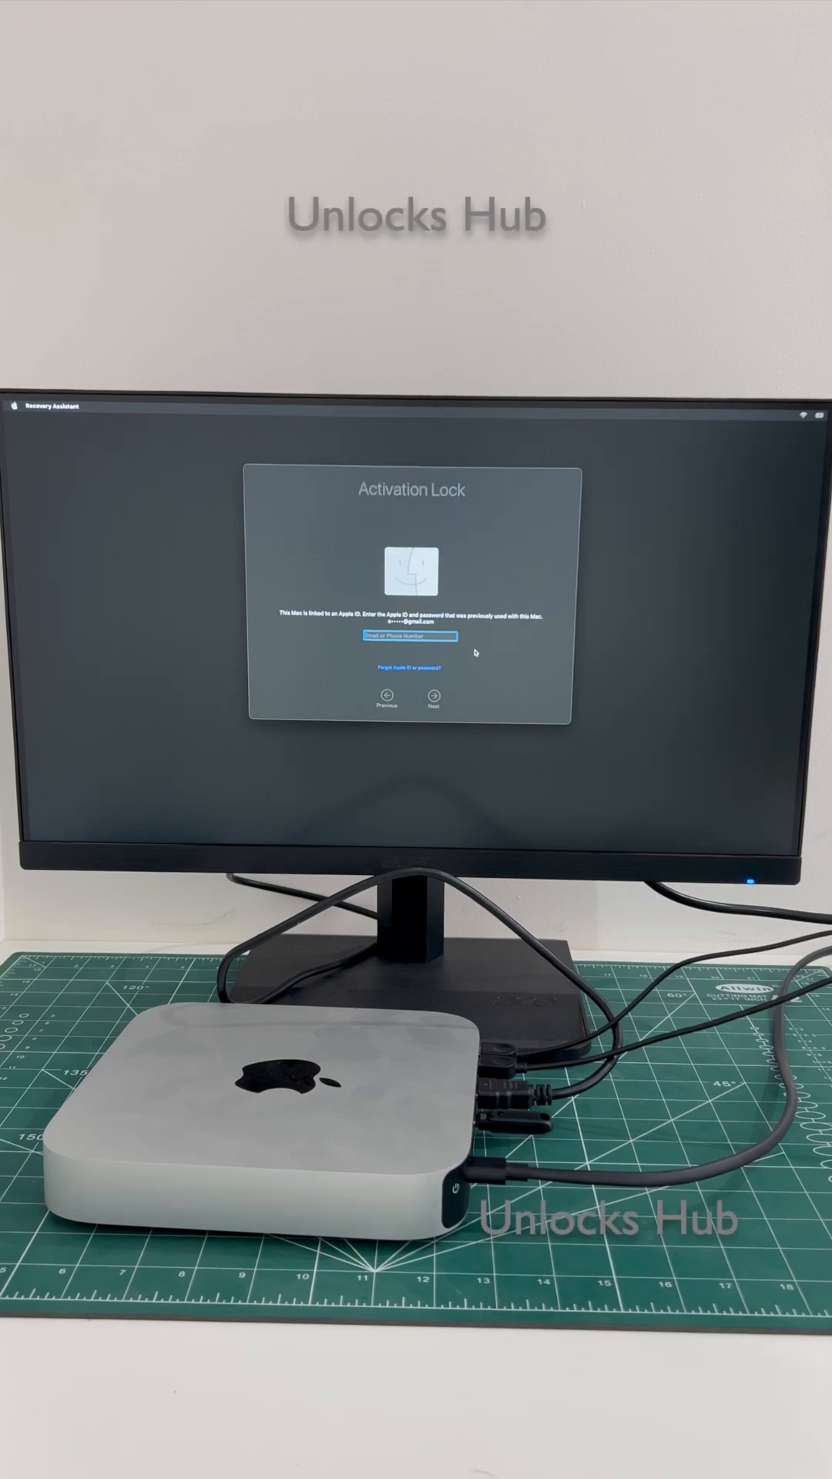
- Reveal the Startup Disk, Restart and Shut Down options from the Apple menu
left_click(15, 406)
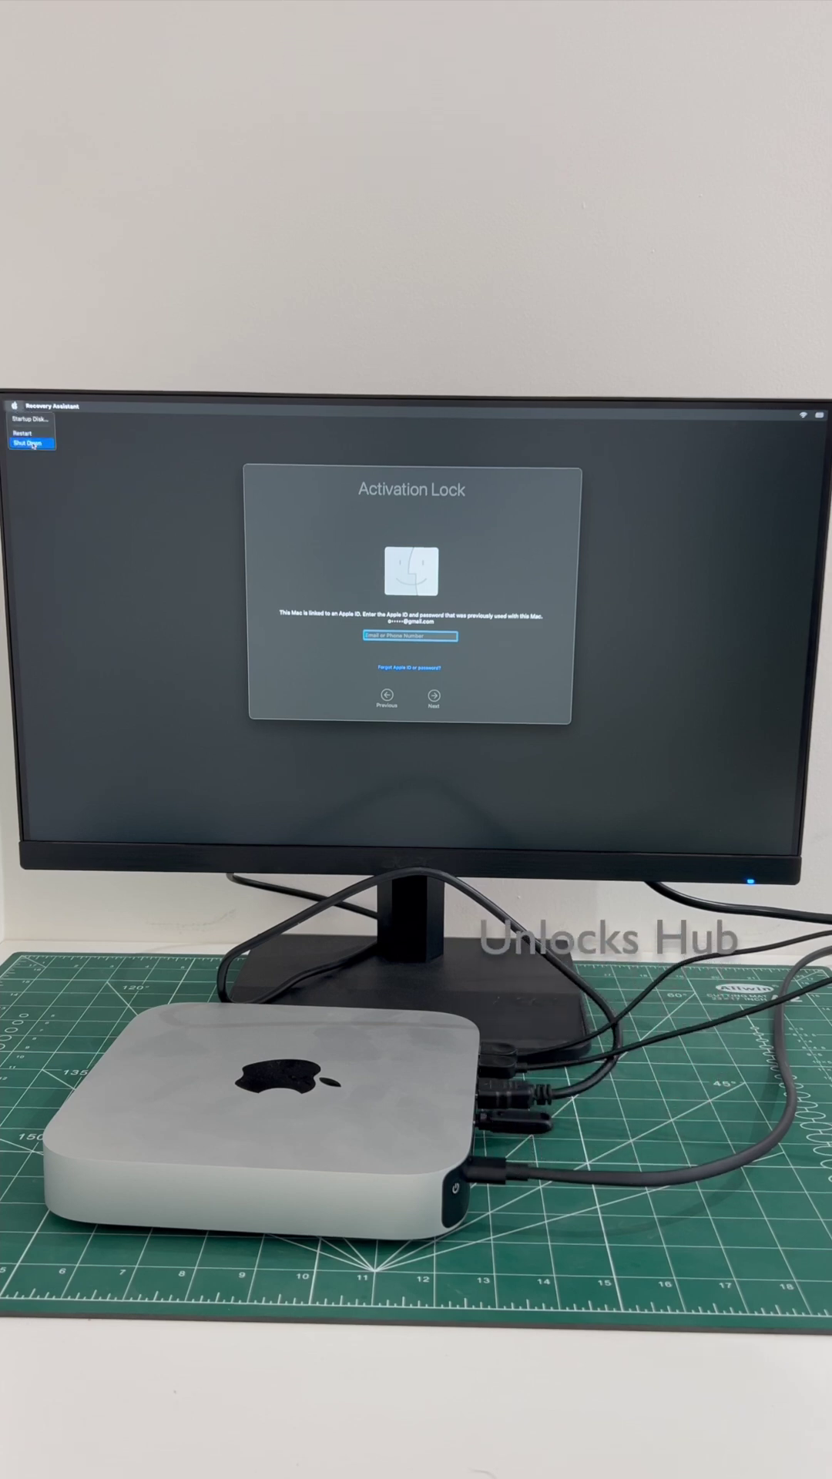
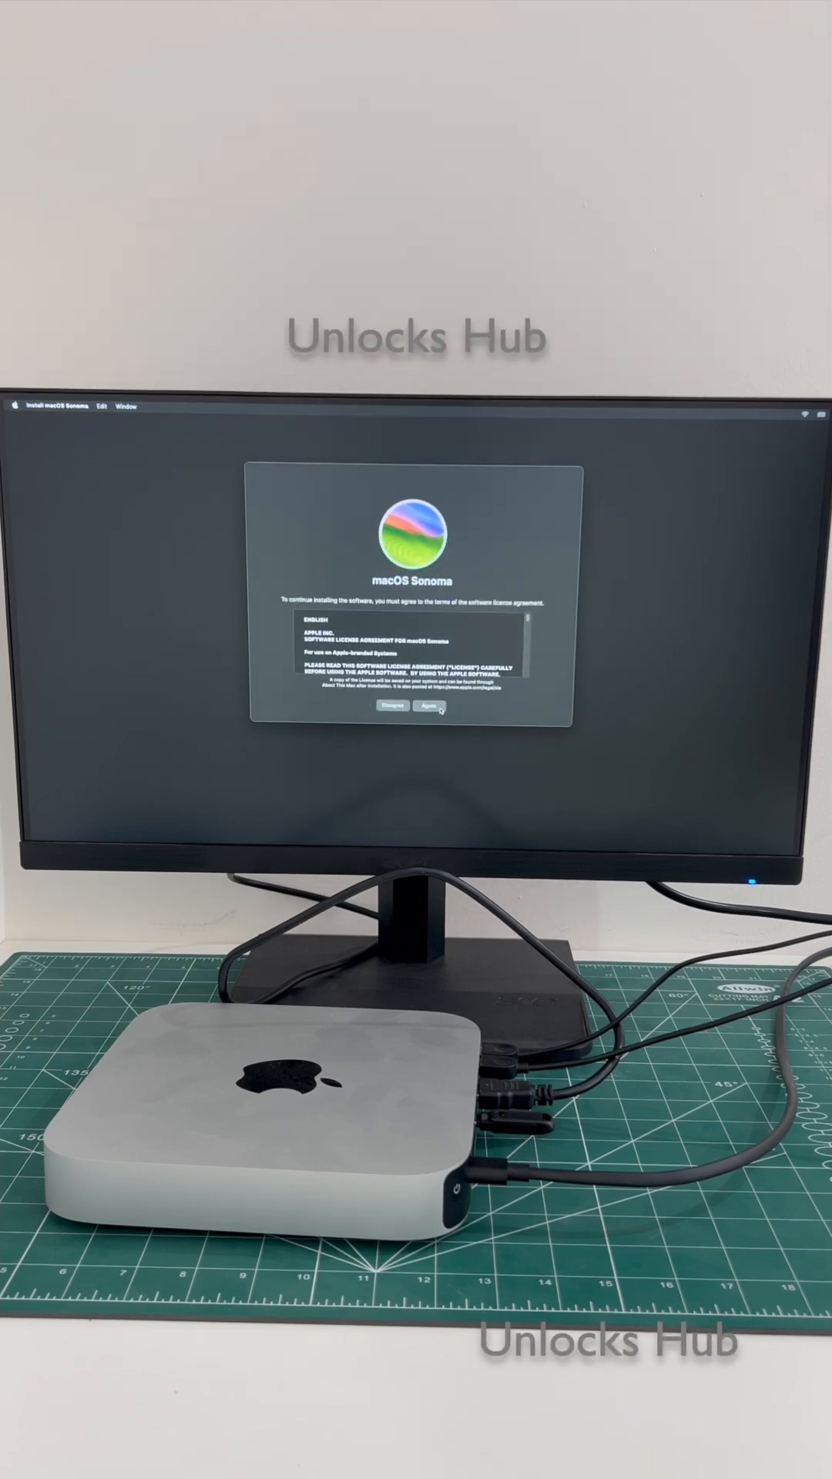
- Accept the license agreement and begin installing macOS Sonoma onto Macintosh HD
left_click(441, 708)
left_click(440, 624)
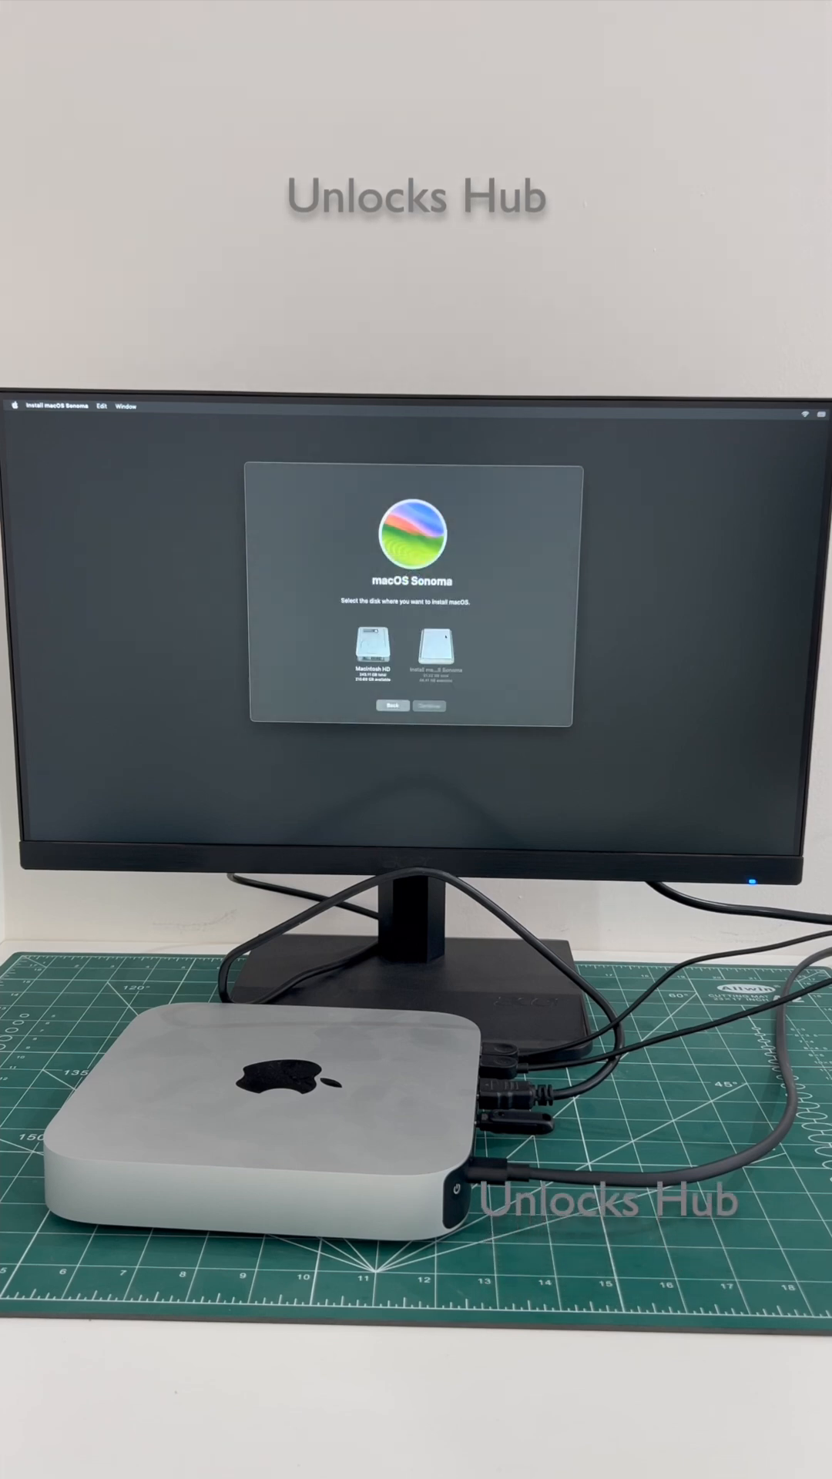
left_click(373, 650)
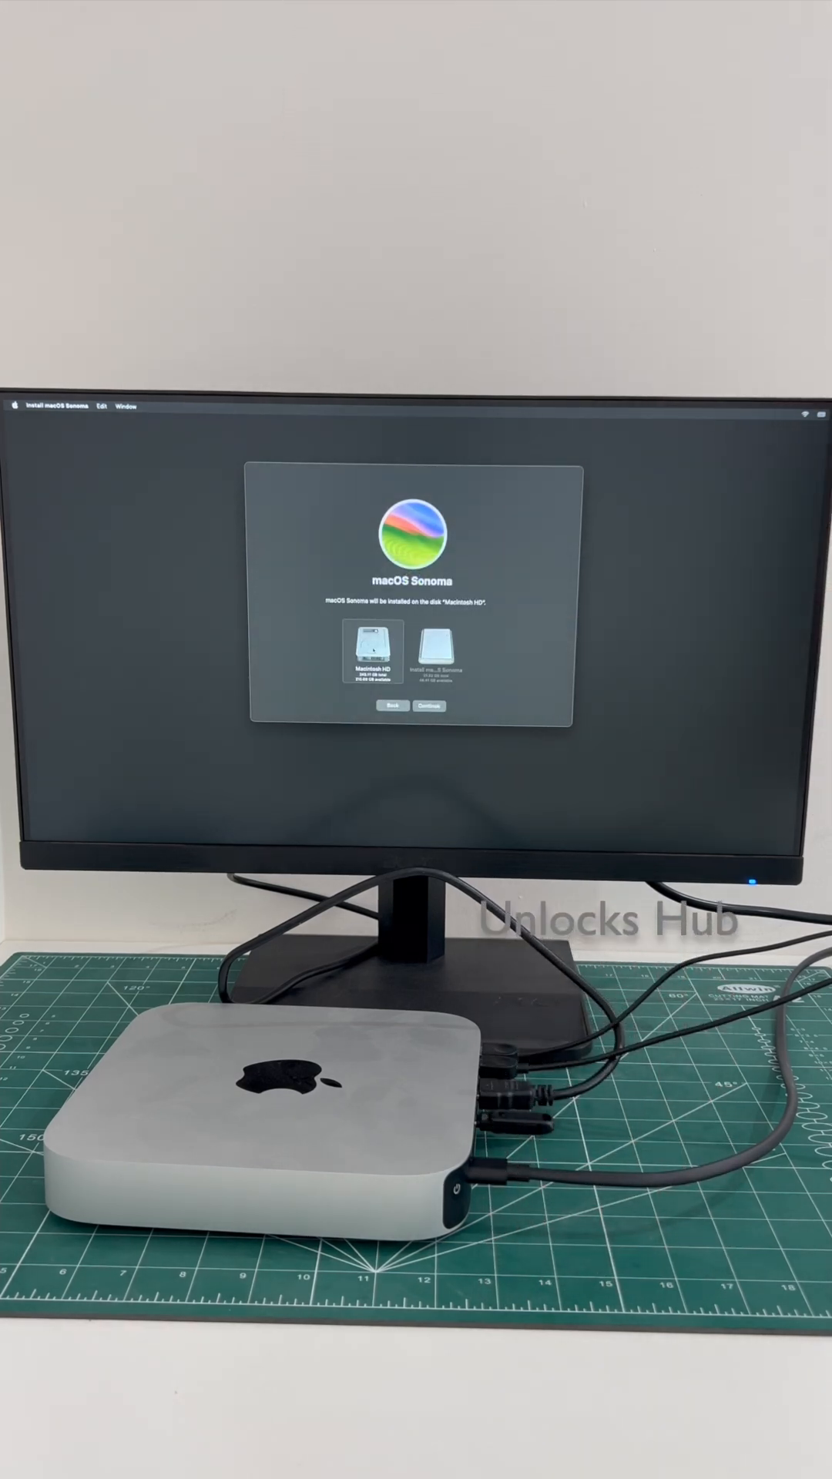
left_click(425, 707)
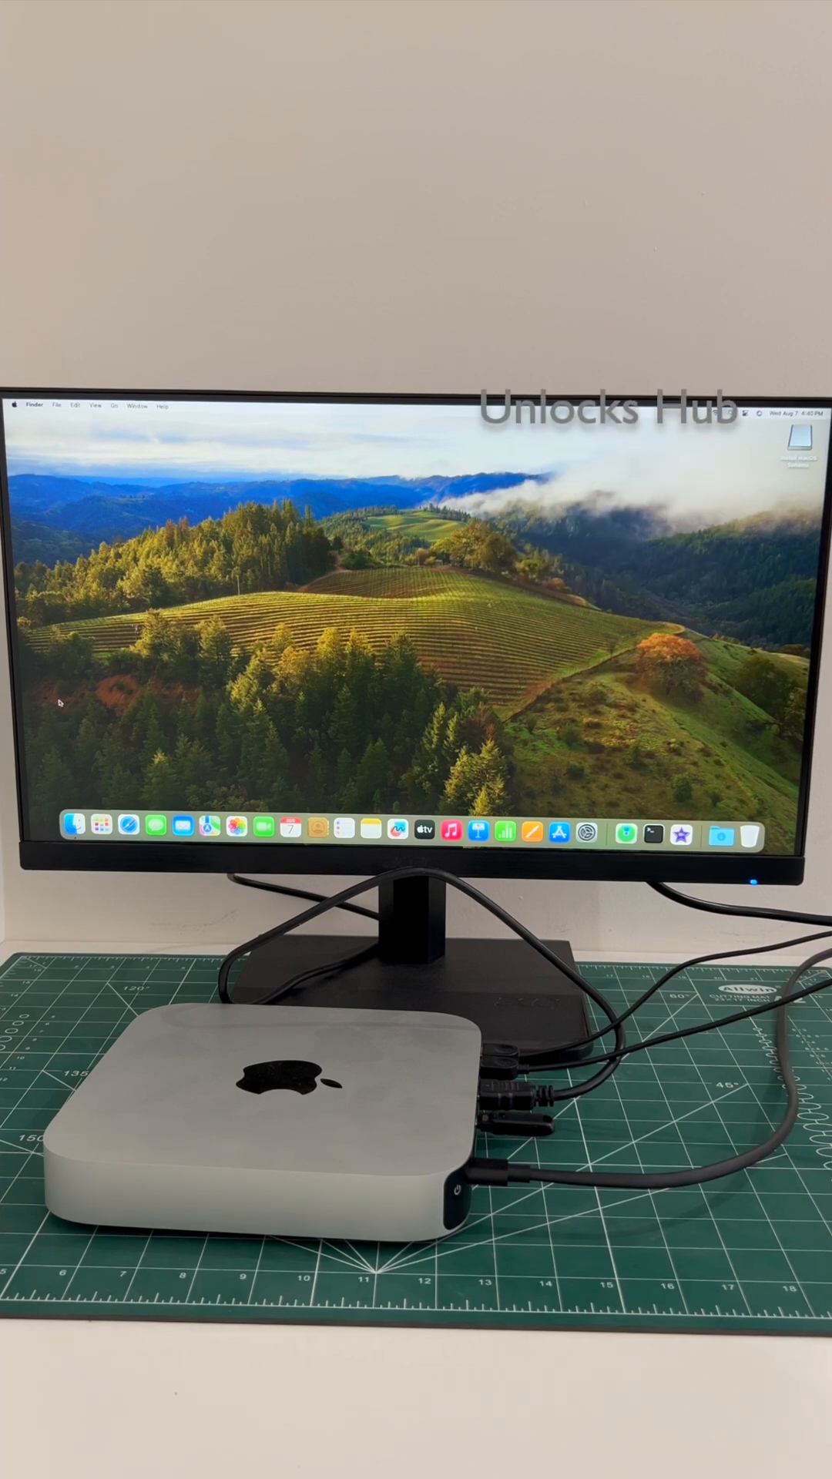
- Eject the Install macOS Sonoma drive from the Finder sidebar and bring up System Settings
left_click(72, 822)
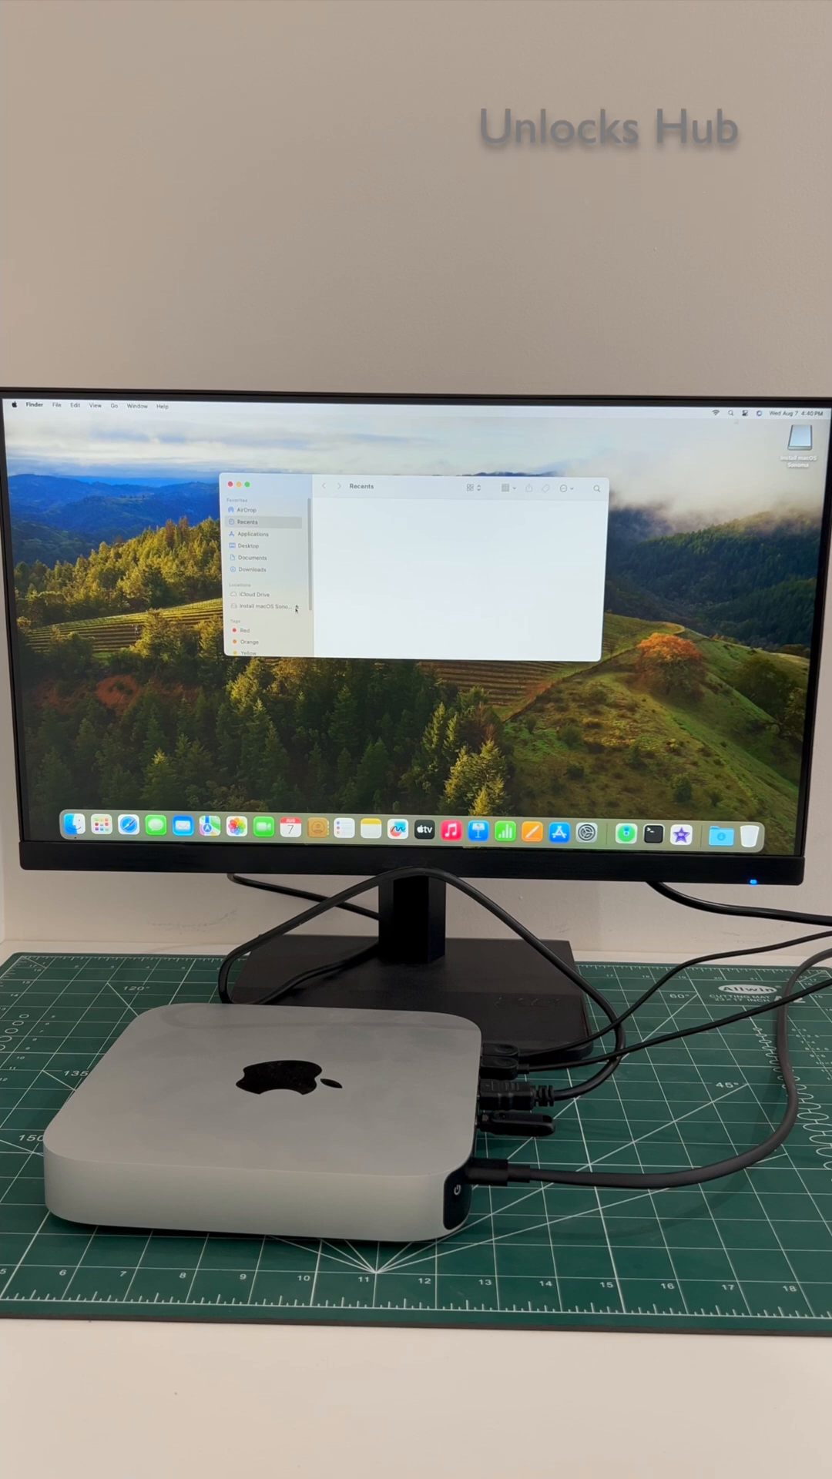
left_click(294, 610)
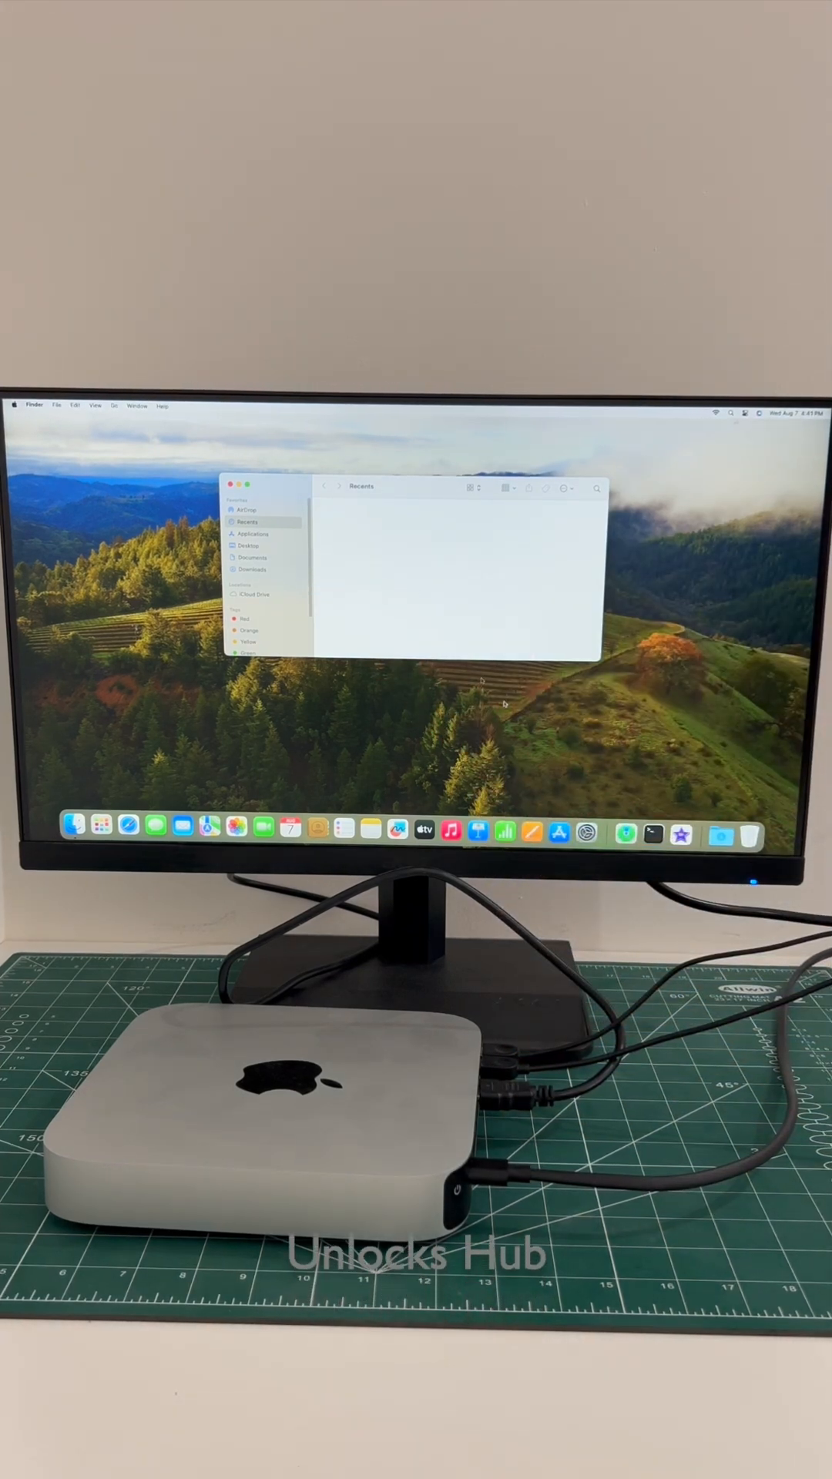
left_click(587, 831)
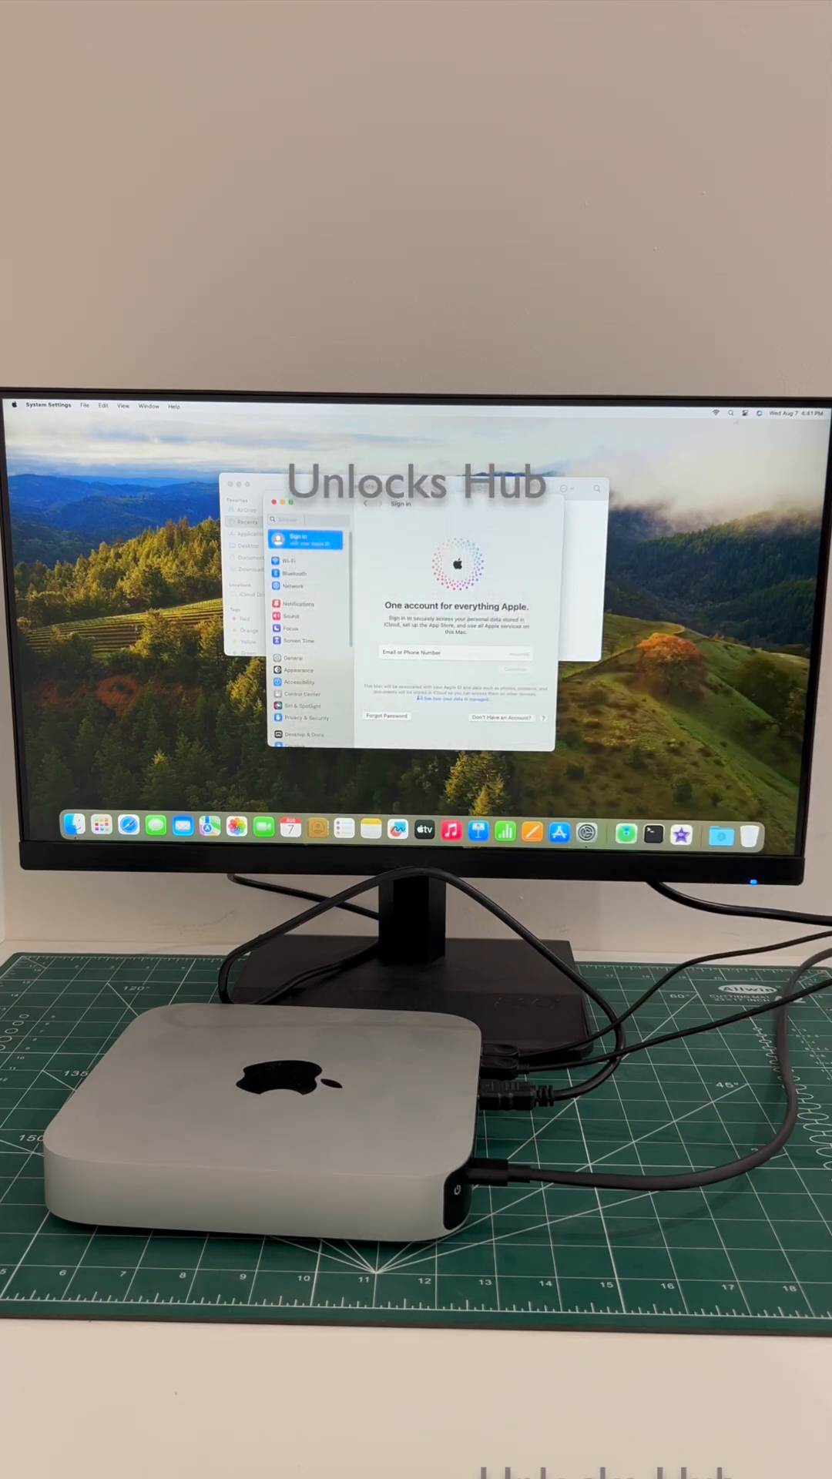
mouse_move(290, 503)
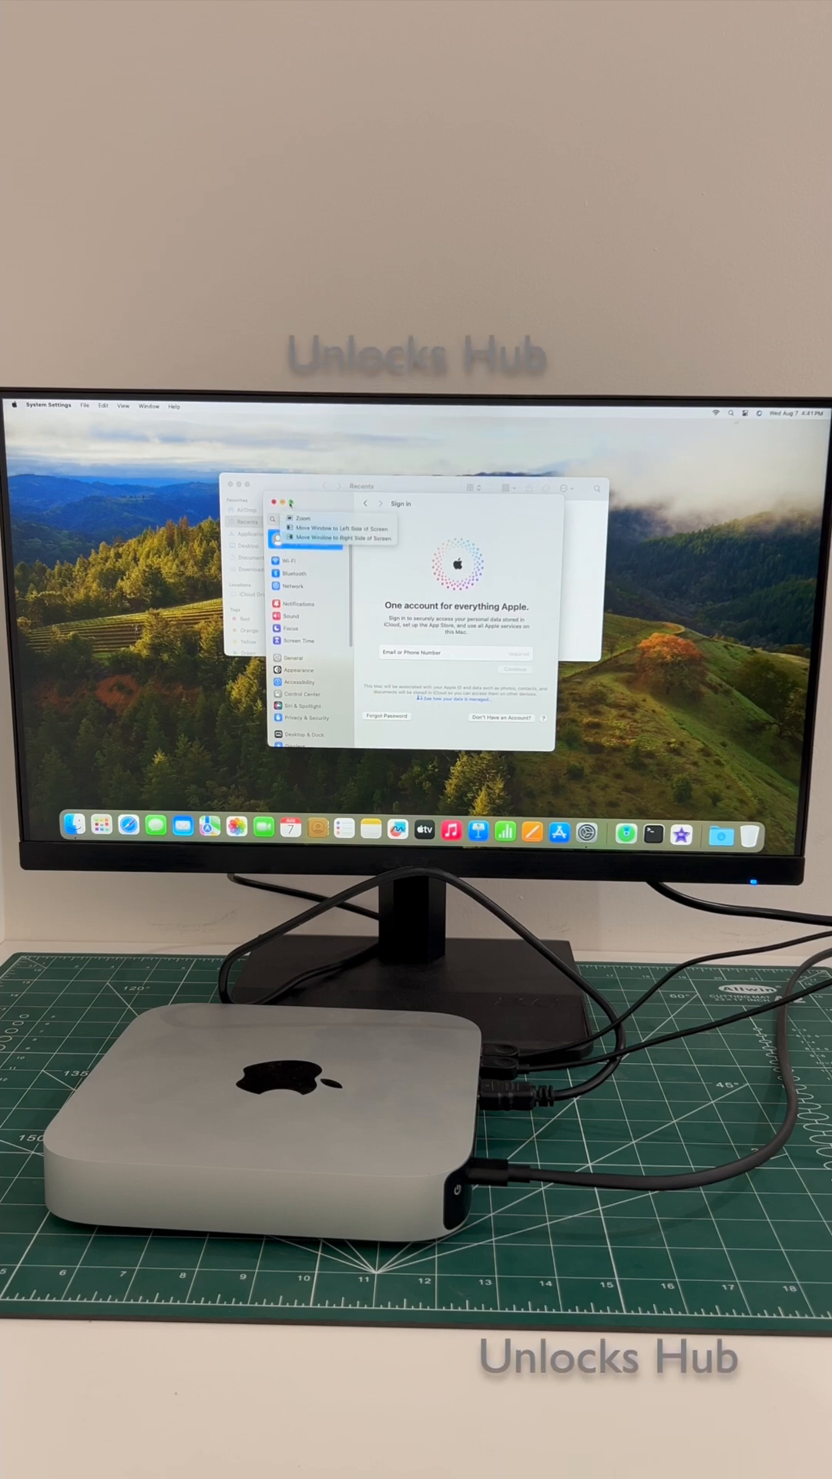
- Zoom the System Settings window to full height showing the Apple ID sign-in form
left_click(303, 517)
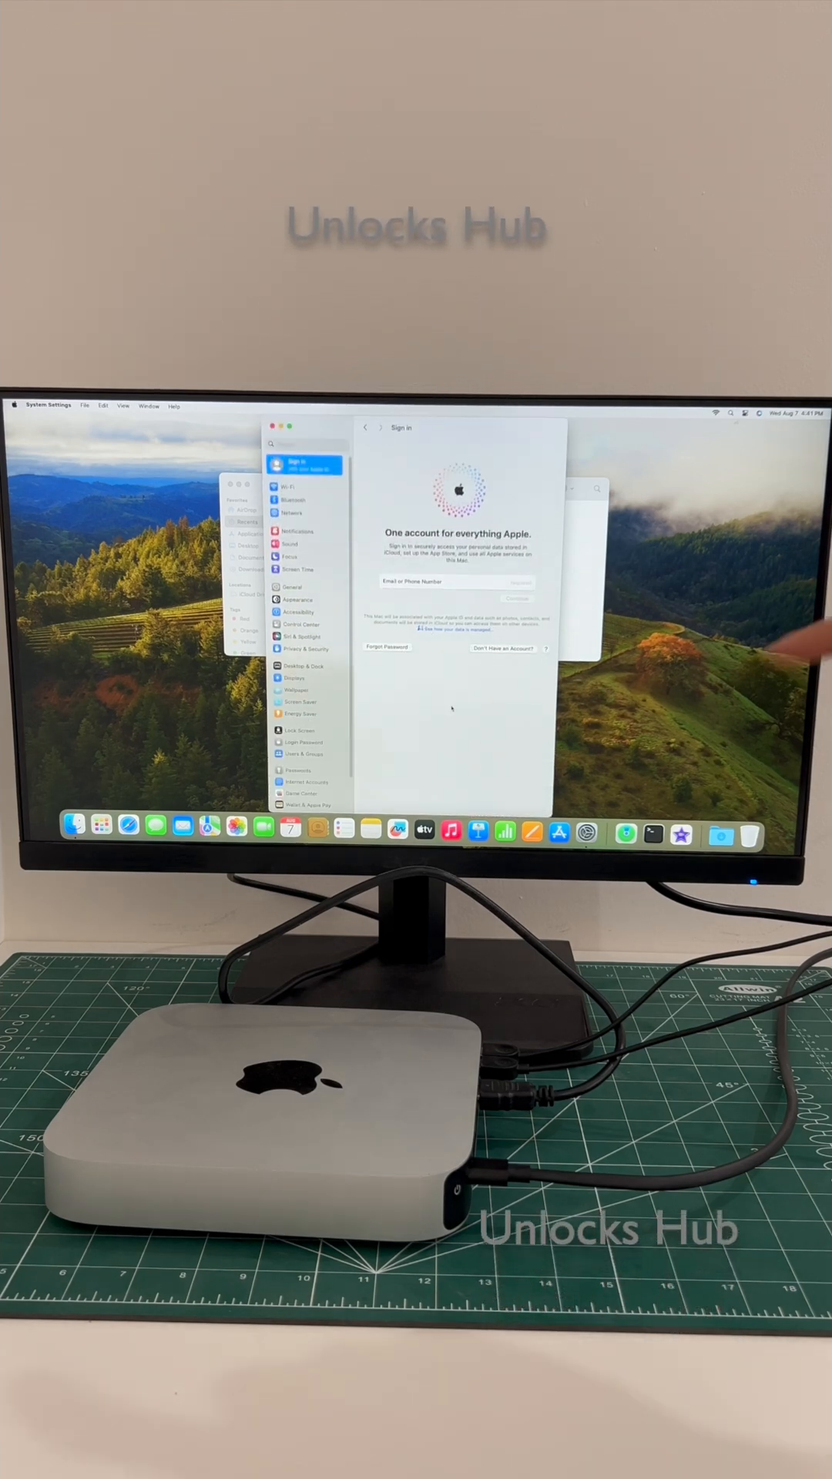